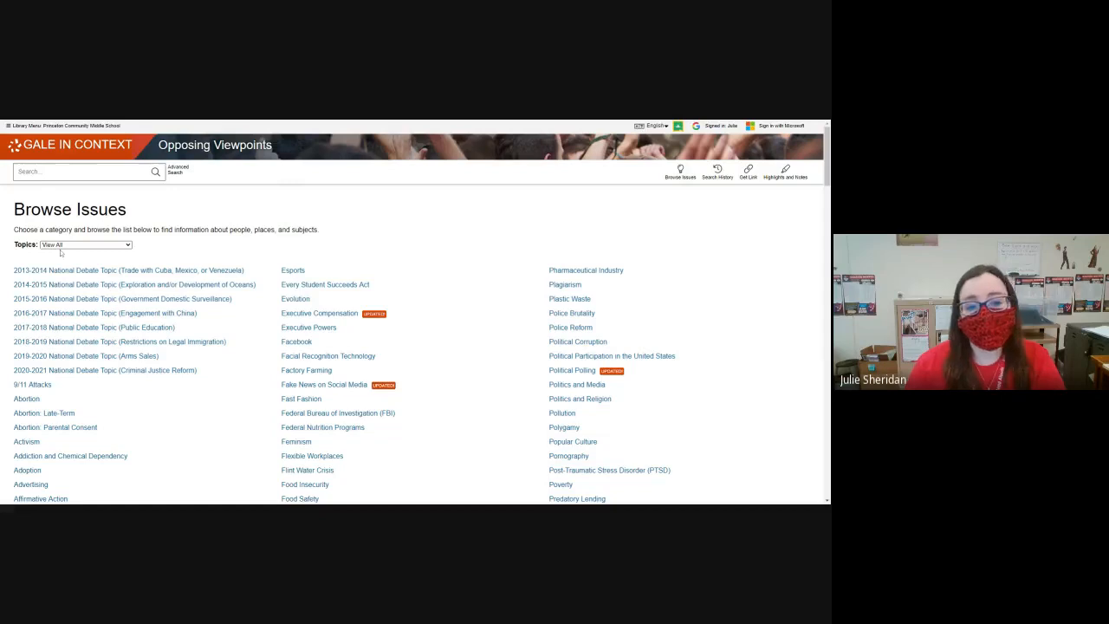
- Filter the issues to Health and Medicine and open the featured viewpoints of the E-Cigarettes and Vapor Products topic
click(61, 248)
click(115, 332)
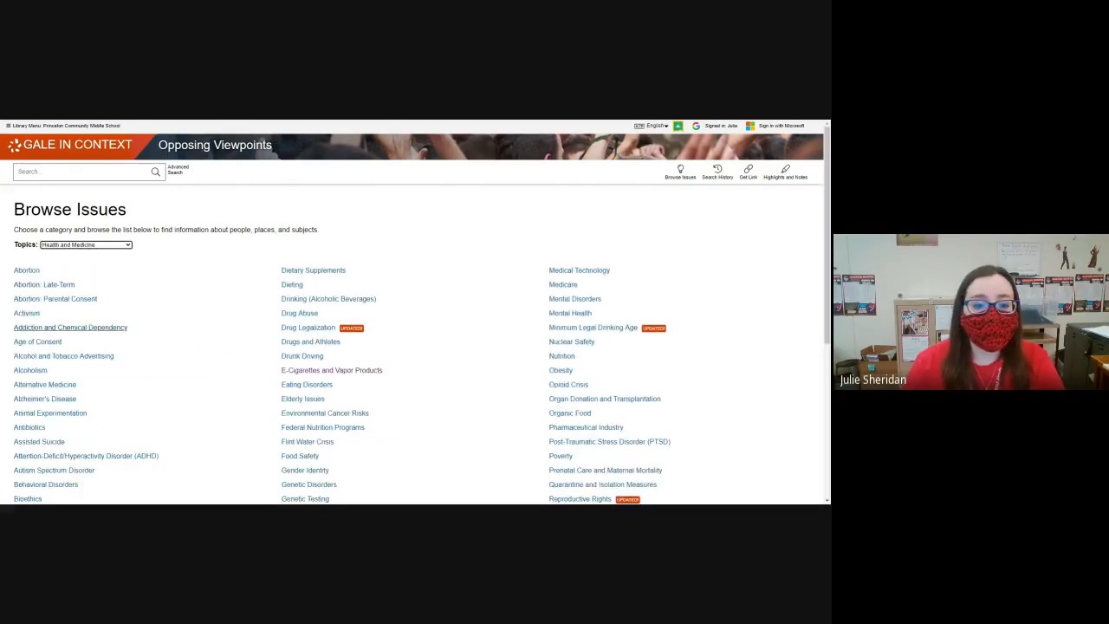
click(334, 373)
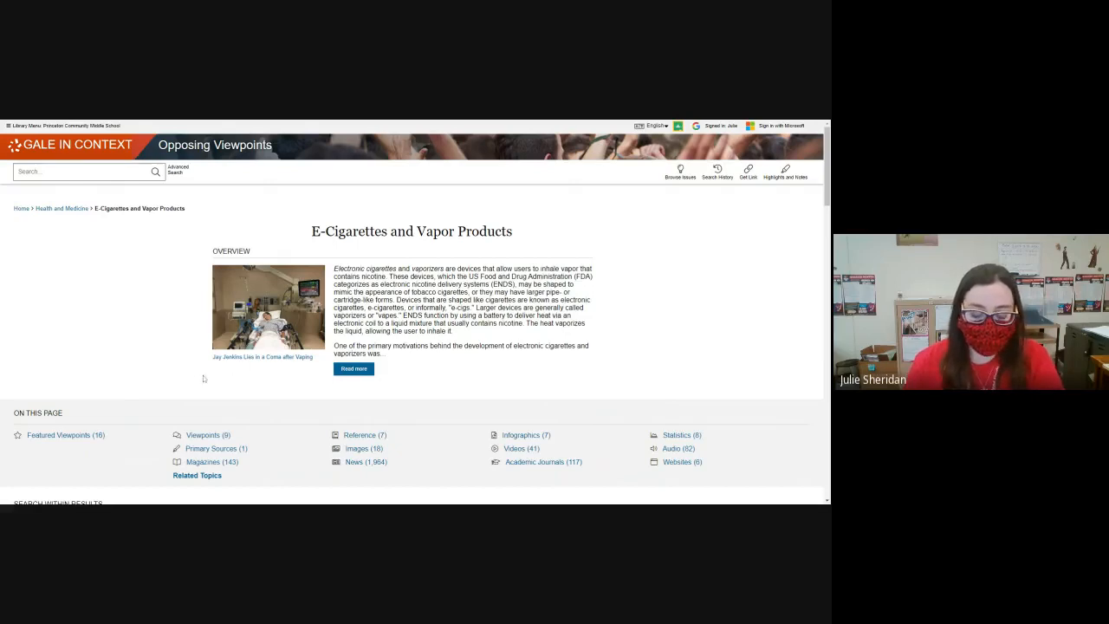
scroll(188, 379, down, 2)
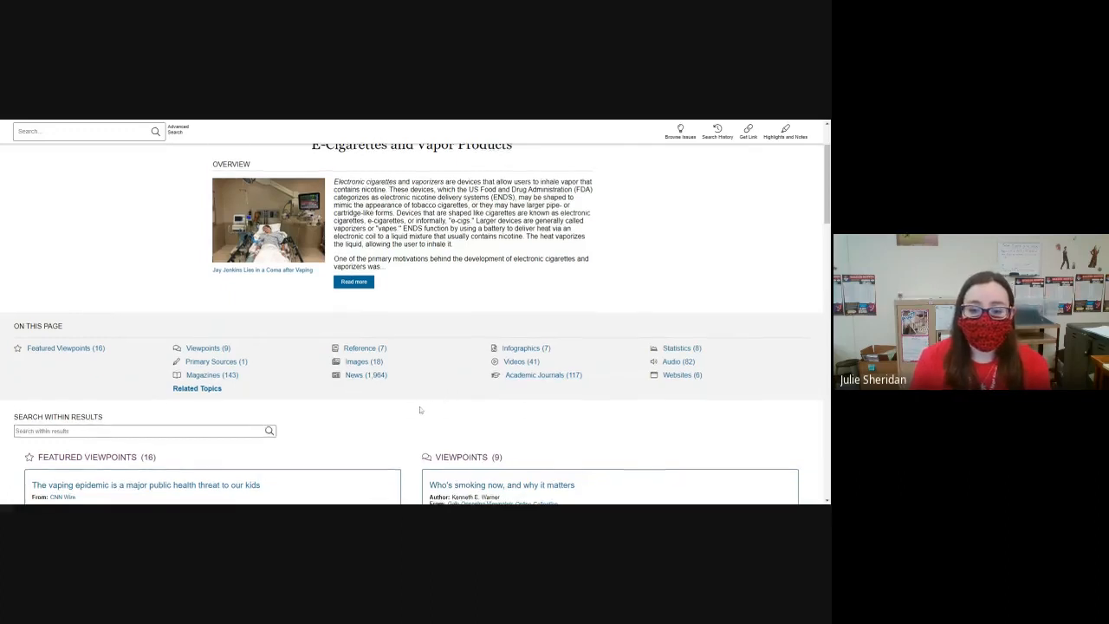
scroll(422, 408, down, 1)
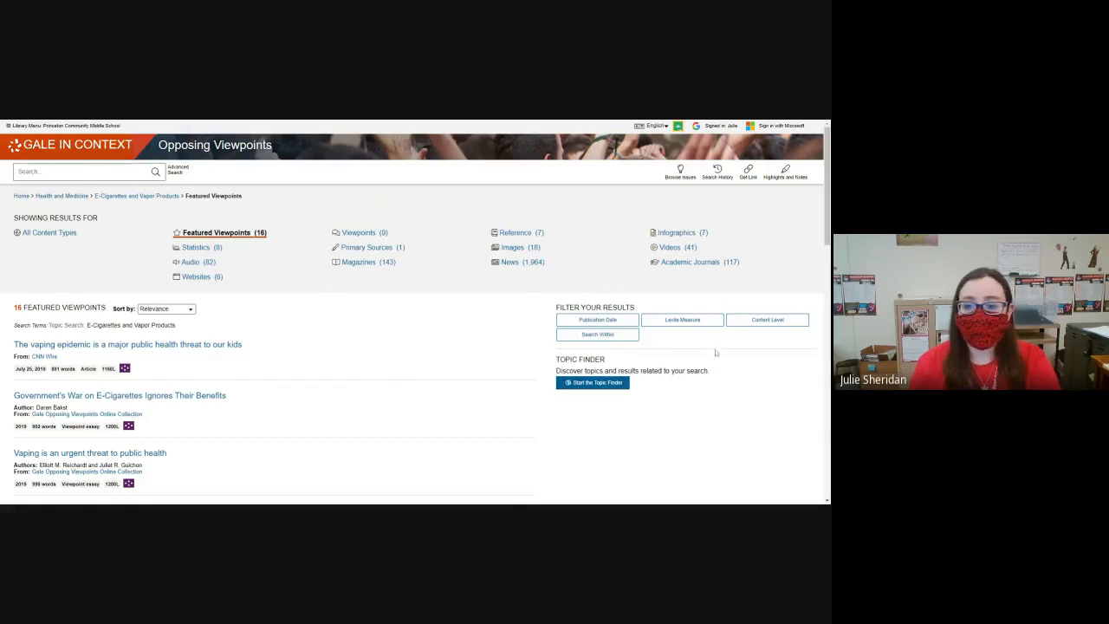
- Start the Topic Finder and search it for "vaping"
click(598, 383)
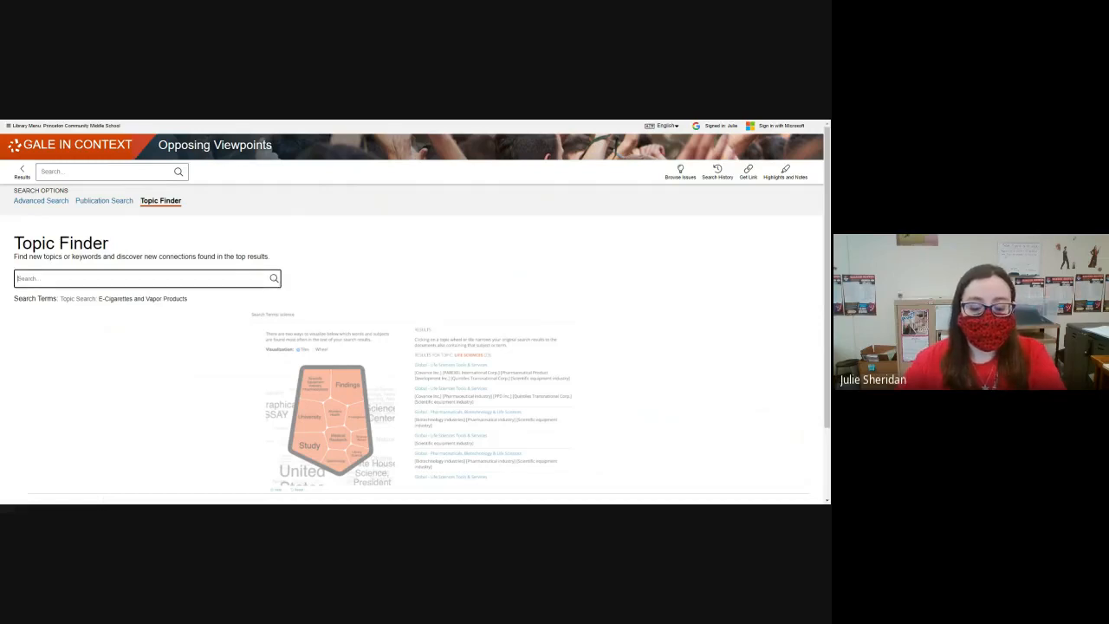
text(vaping)
click(274, 278)
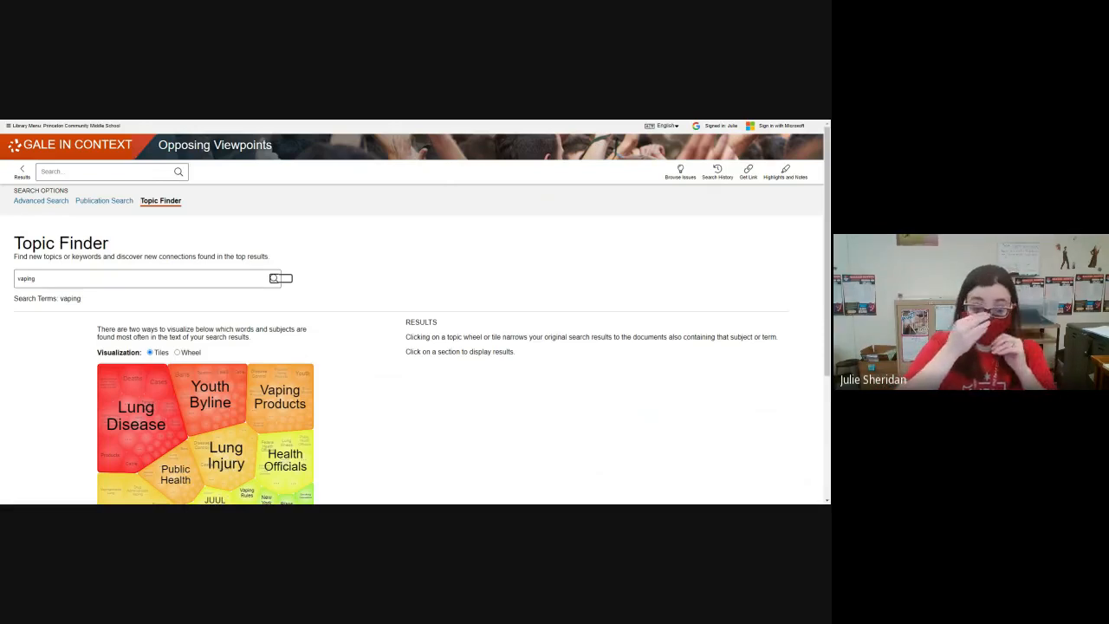
- View the vaping topic visualization as a wheel and switch it back to tiles
scroll(376, 418, down, 3)
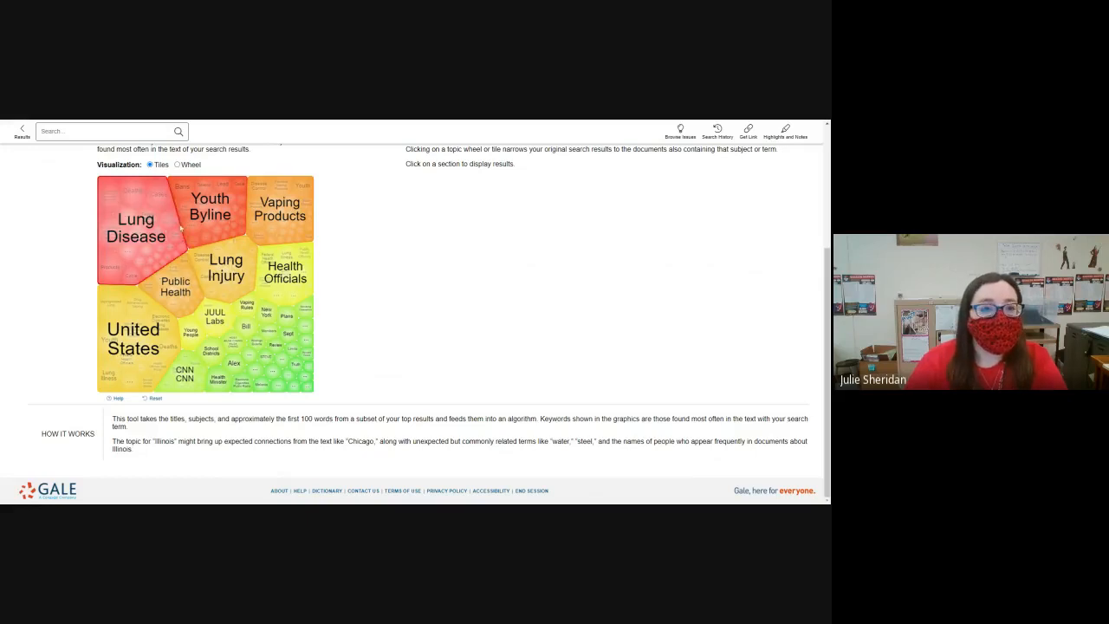
click(177, 165)
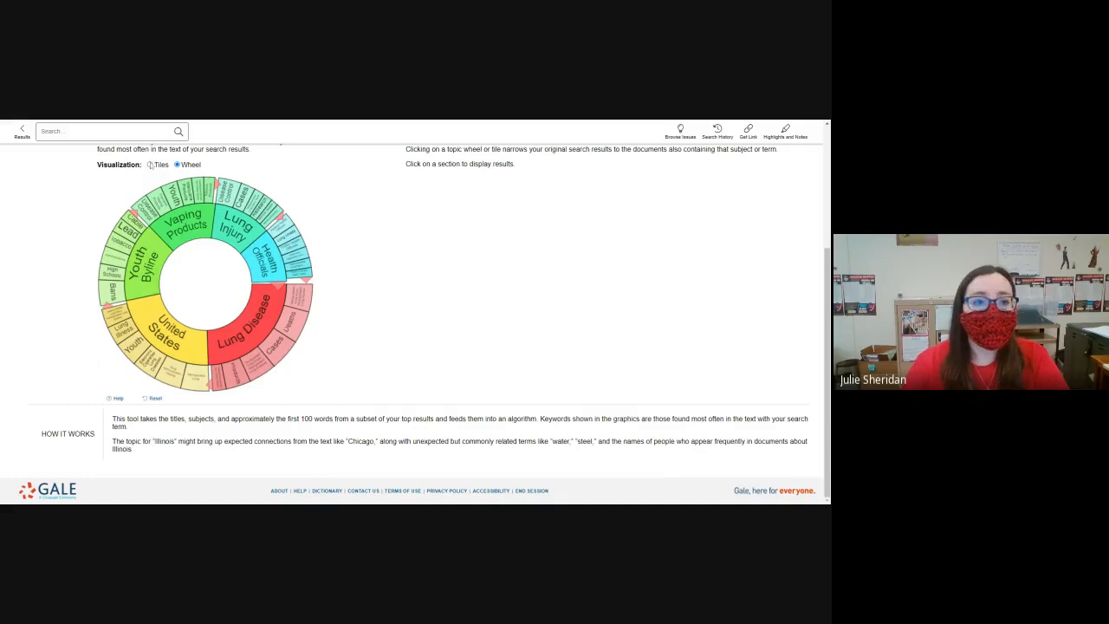
click(150, 165)
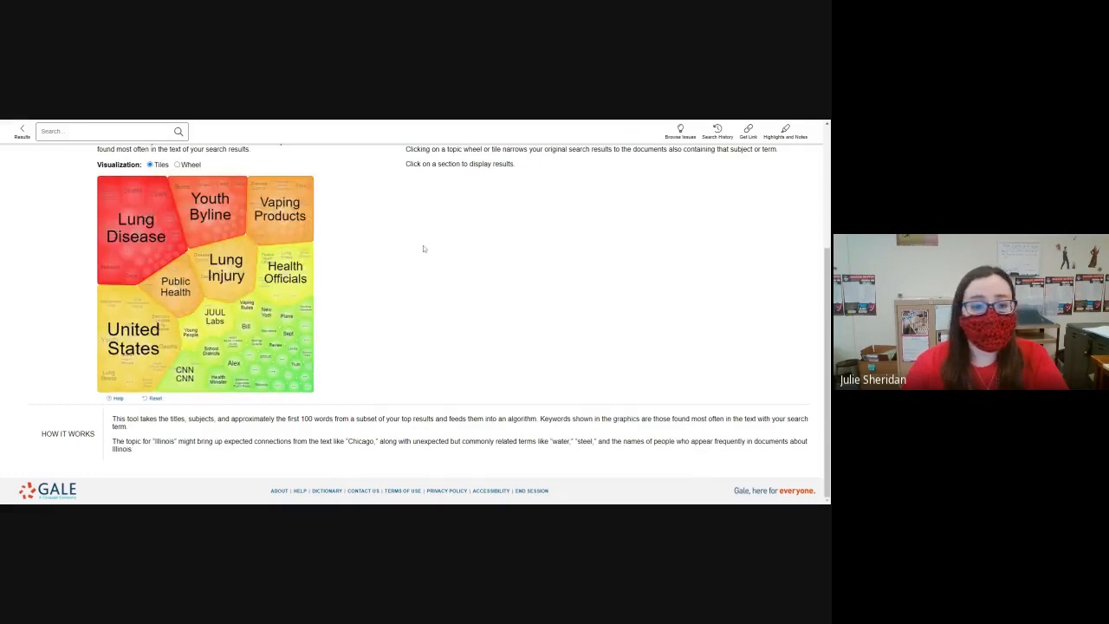
scroll(425, 248, up, 3)
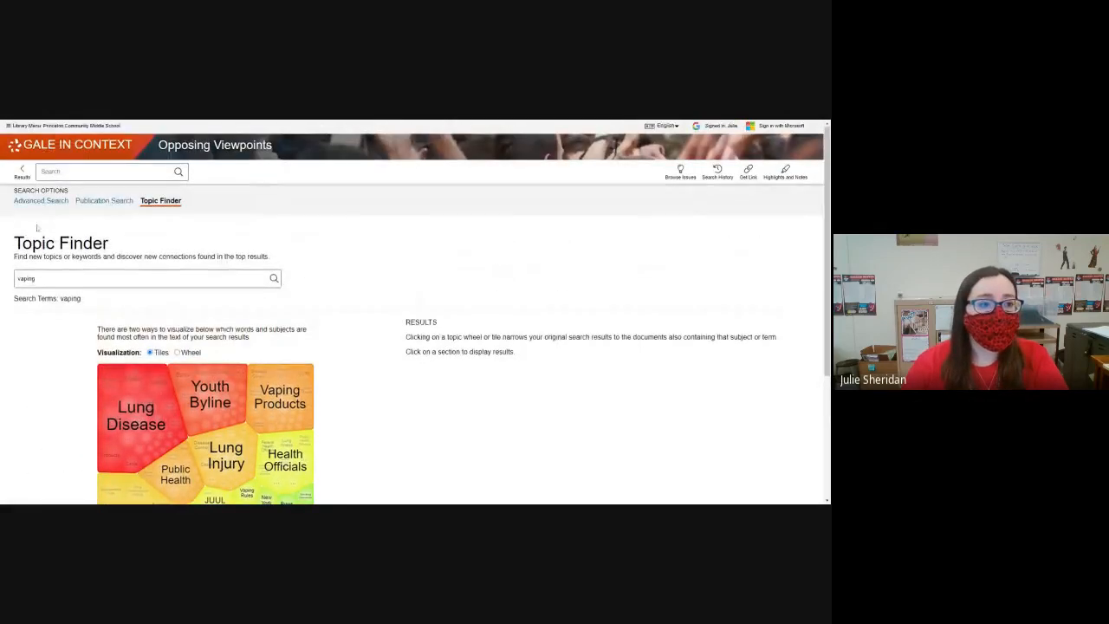
- Return to the E-Cigarettes featured viewpoints and filter them by searching within the results for "teenagers"
click(13, 123)
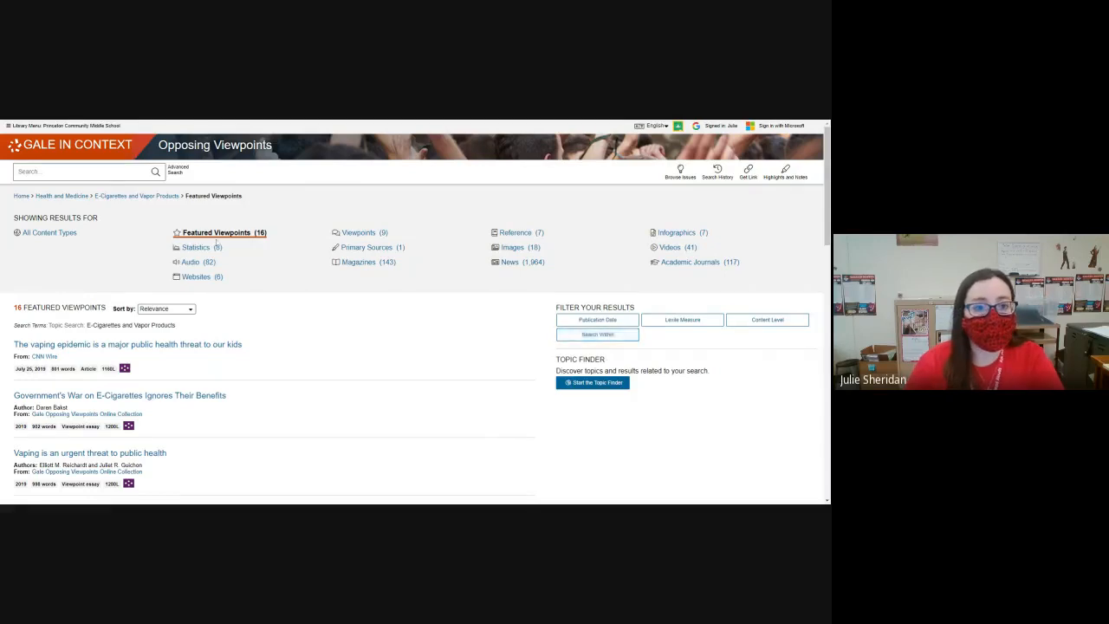
scroll(273, 390, down, 10)
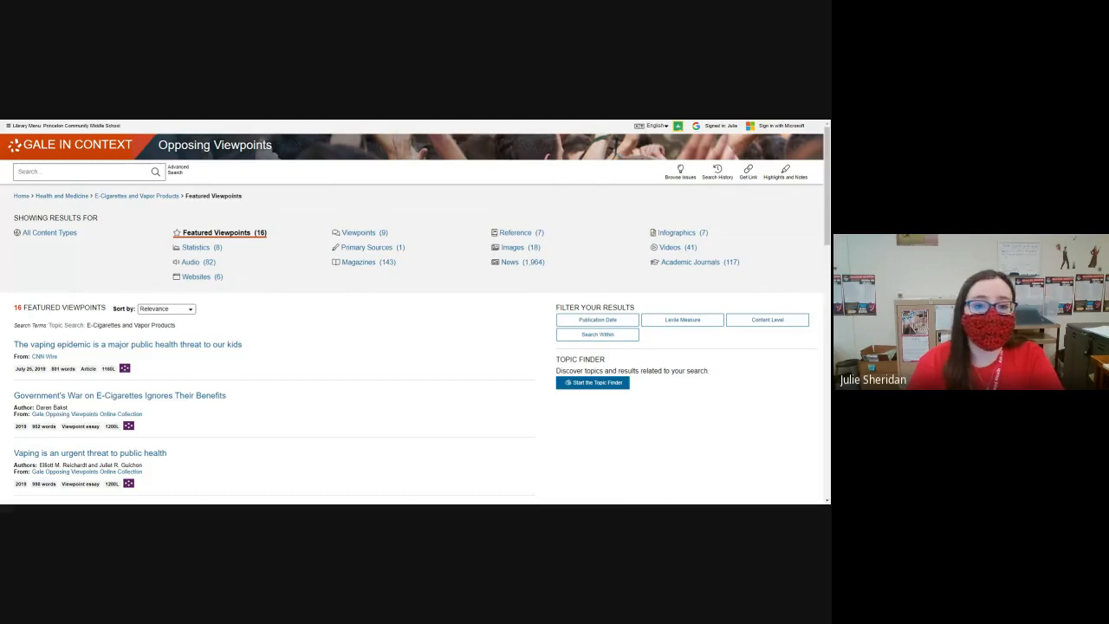
click(593, 337)
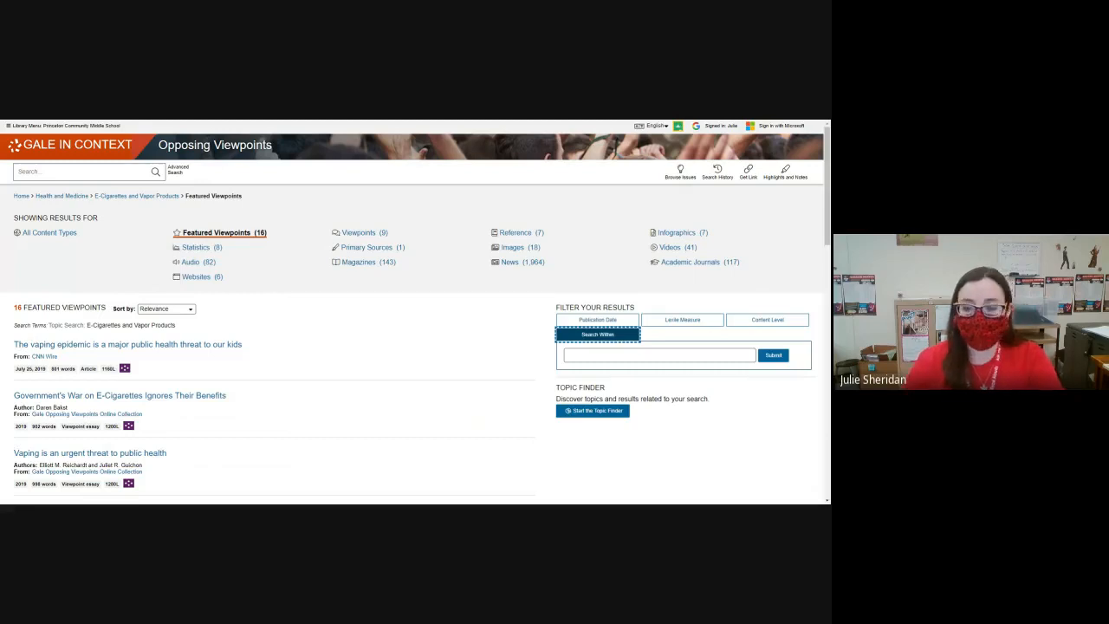
key(Tab)
text(teenager)
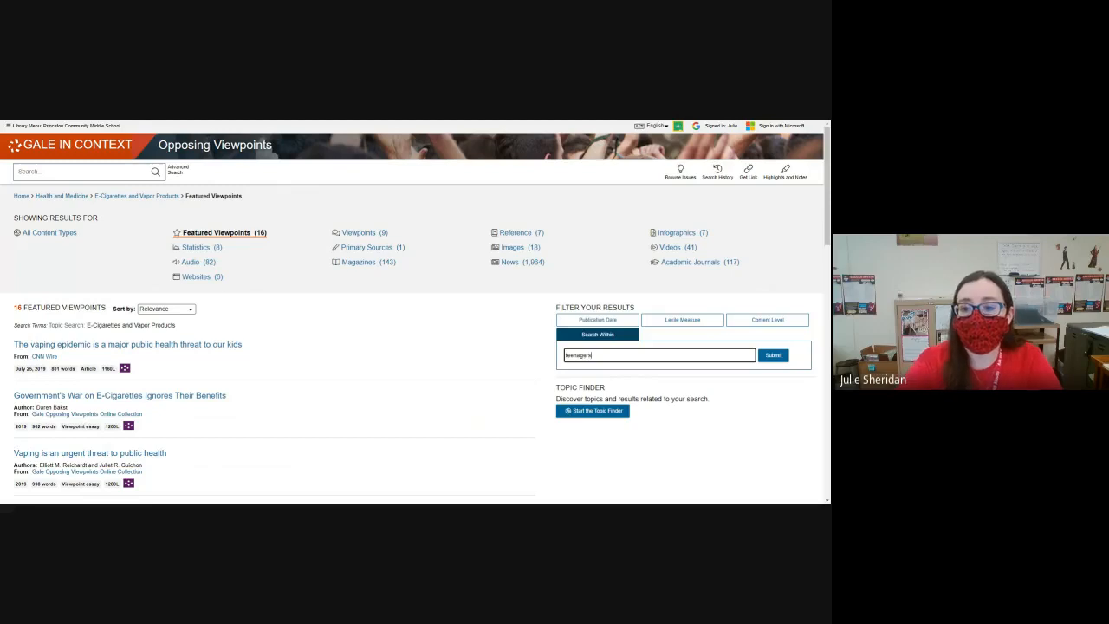
key(Return)
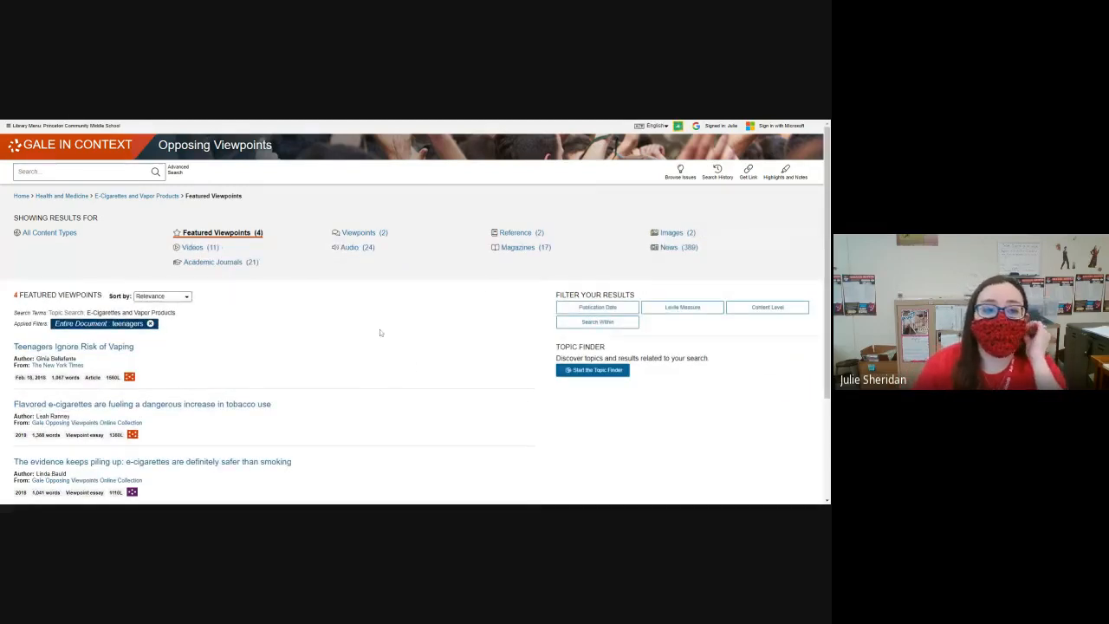
- Look through the filtered viewpoints and open the article "Teenagers Ignore Risk of Vaping"
scroll(108, 399, down, 3)
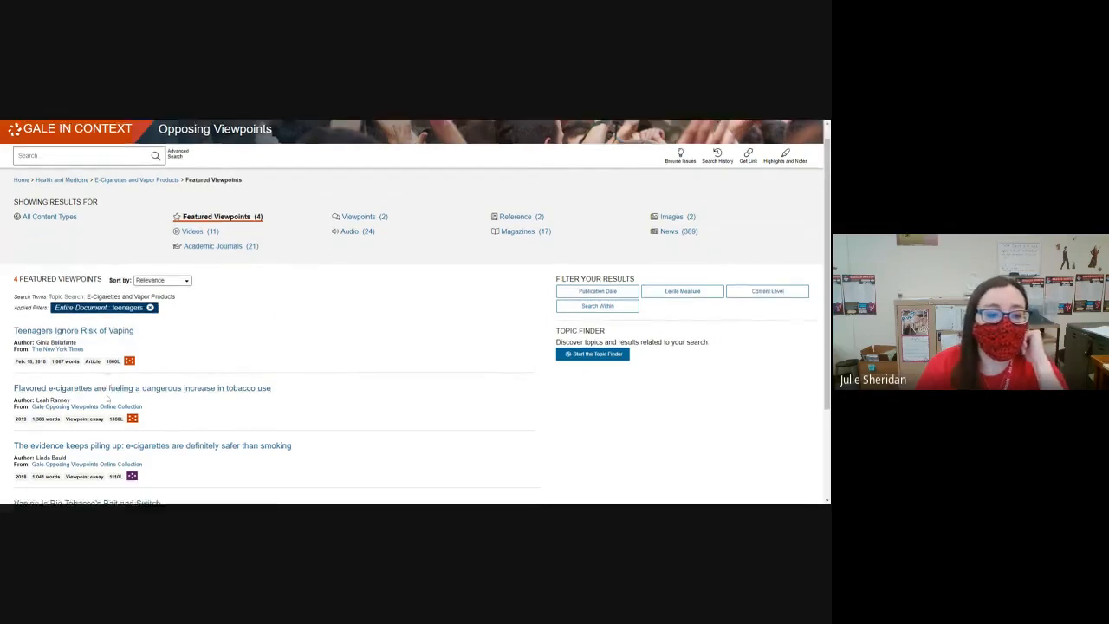
scroll(107, 398, up, 3)
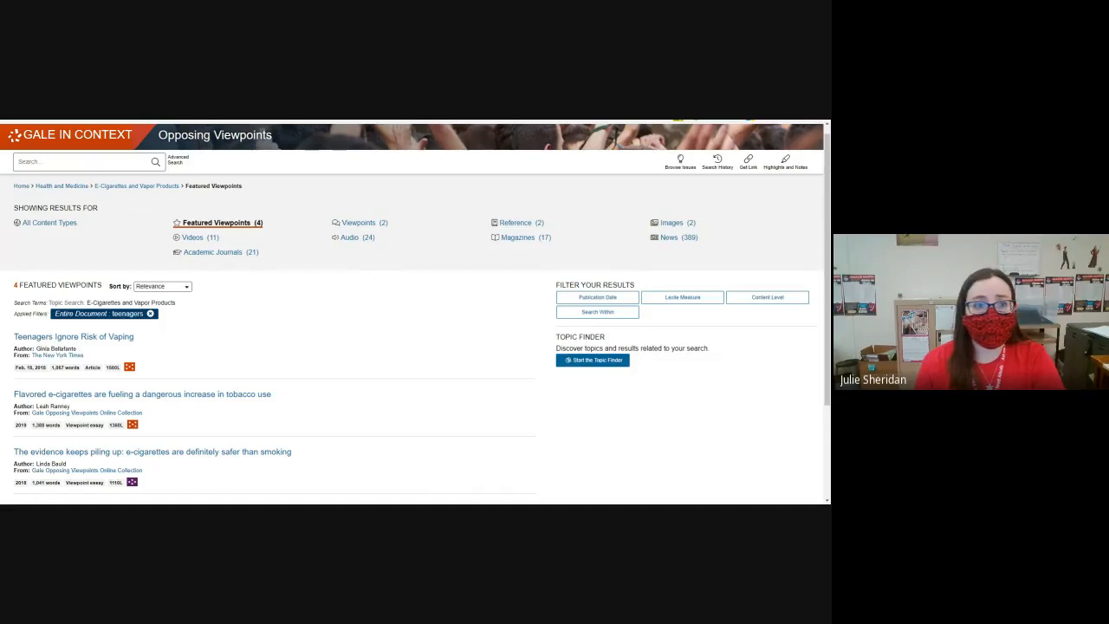
click(82, 339)
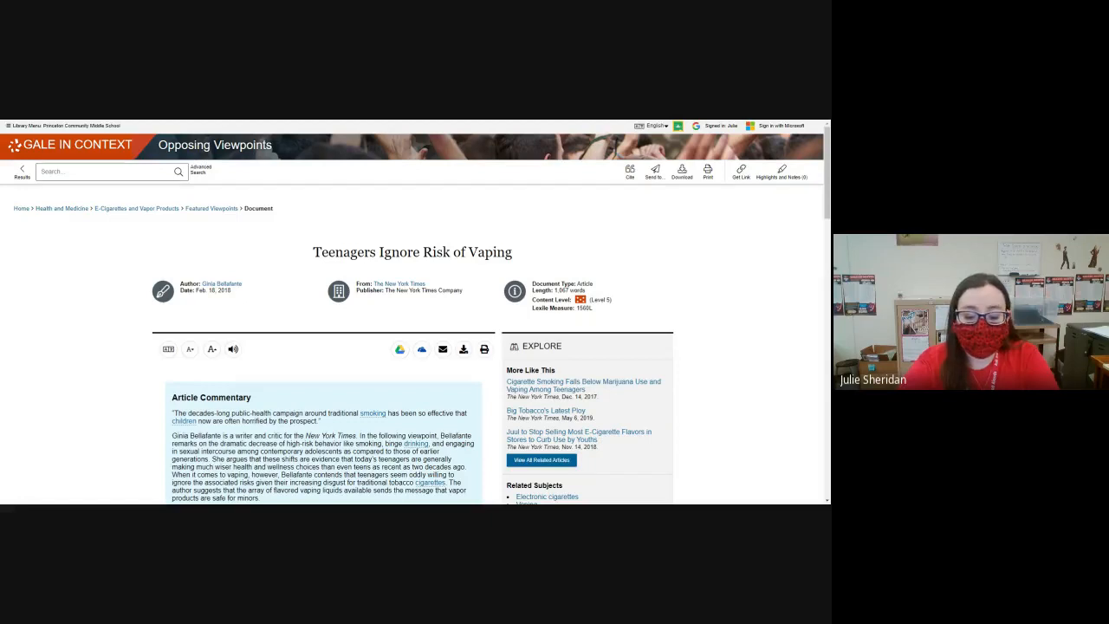
- Find the word "vaping" in the article and step through its occurrences down to the closing paragraphs
drag(469, 253, 513, 253)
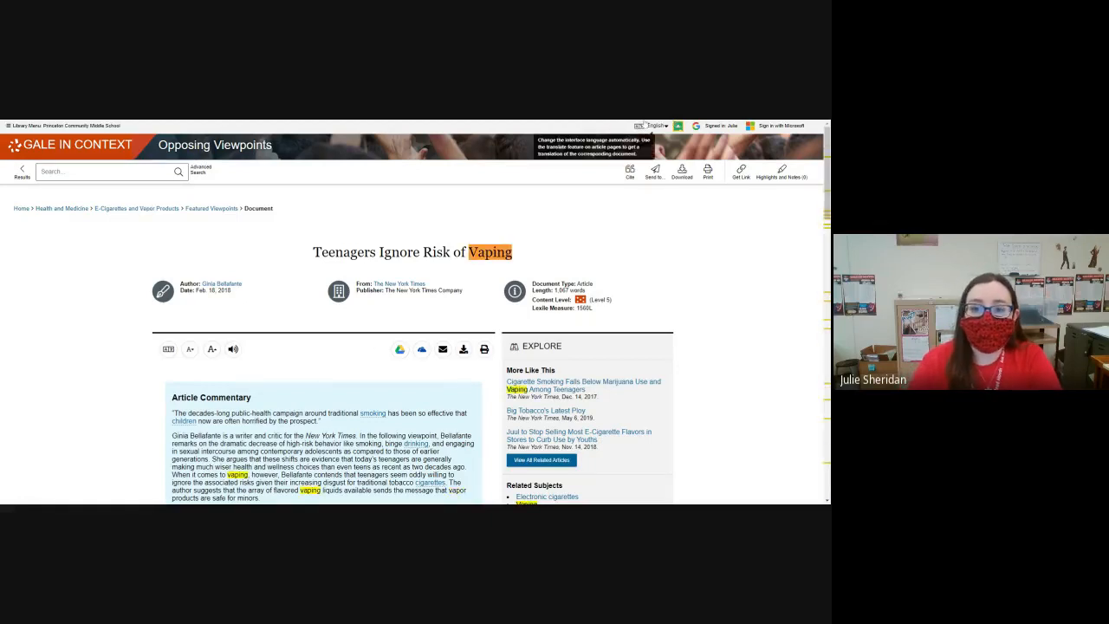
key(Return)
key(Return)
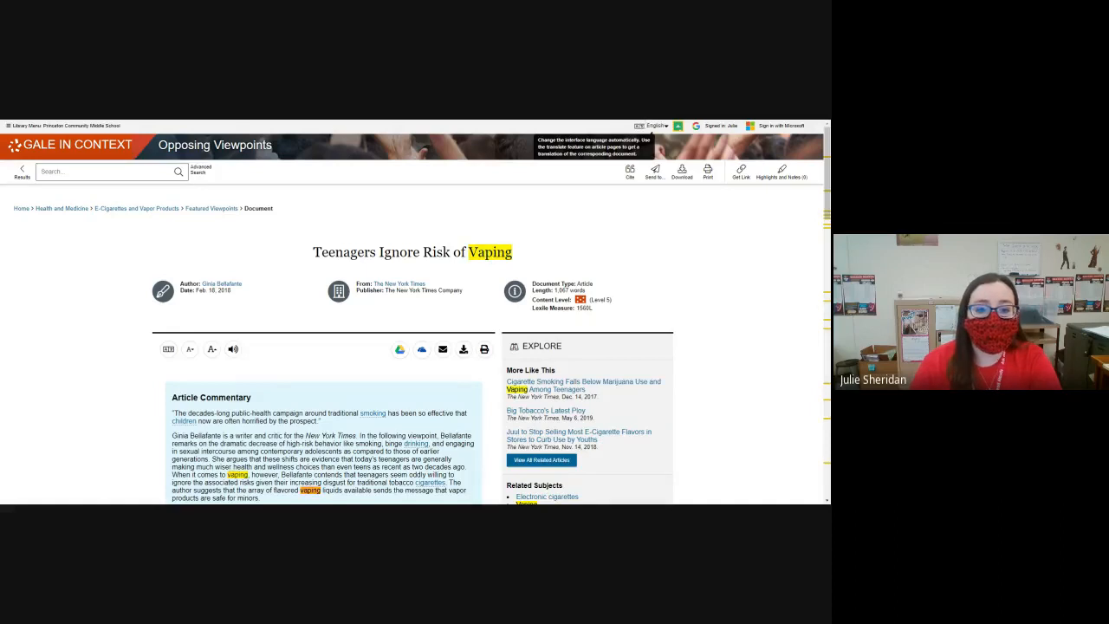
key(Return)
key(Return)
key(Return)
key(Return)
key(Return)
key(Return)
key(Return)
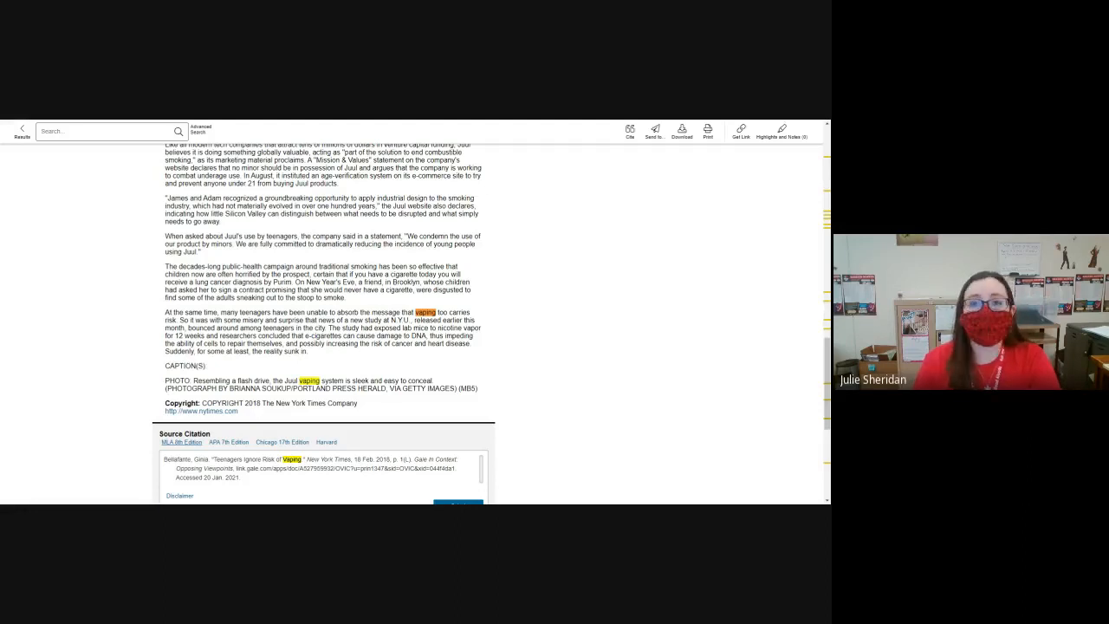
- Change the in-page search term to "vapor"
key(BackSpace)
key(BackSpace)
key(BackSpace)
text(o)
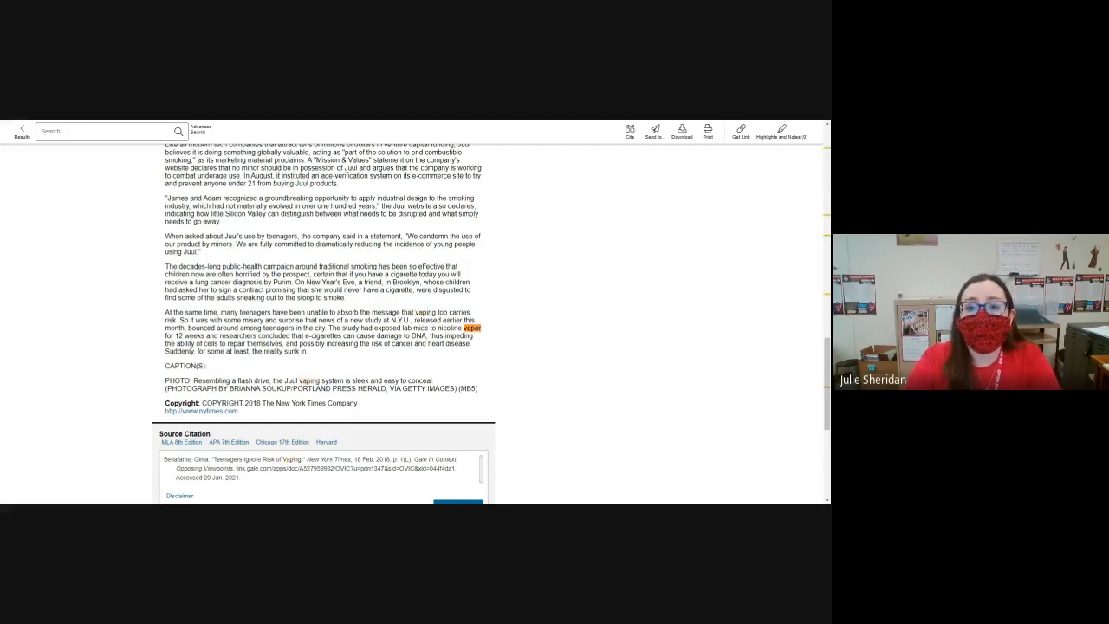
- Replace the in-page search term with "teenage" to look for it in the article
key(BackSpace)
key(BackSpace)
key(BackSpace)
key(BackSpace)
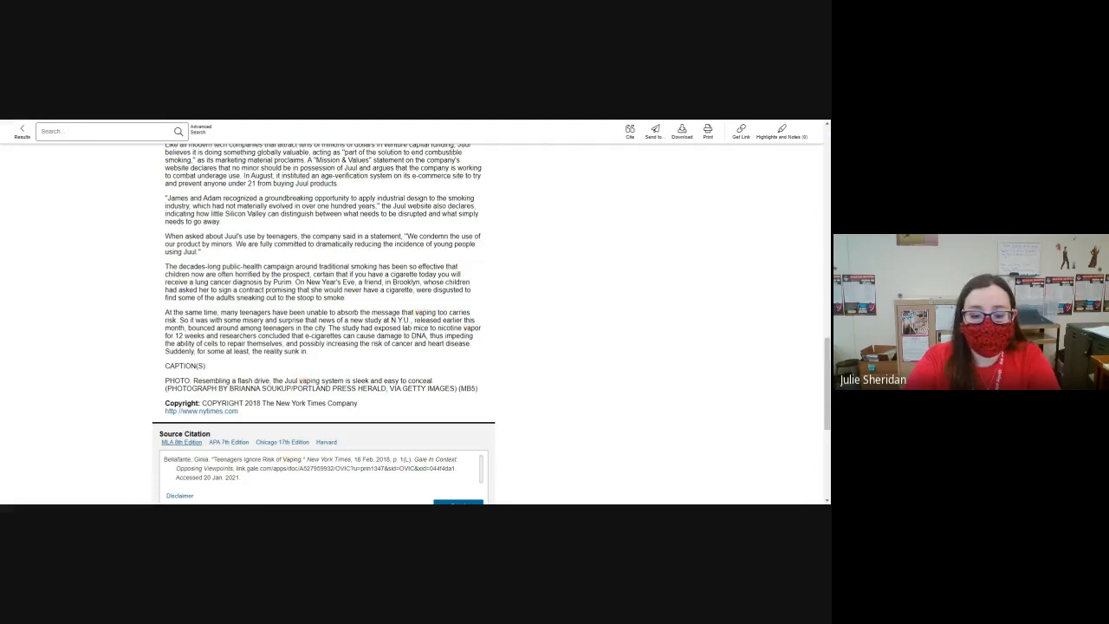
text(teenage)
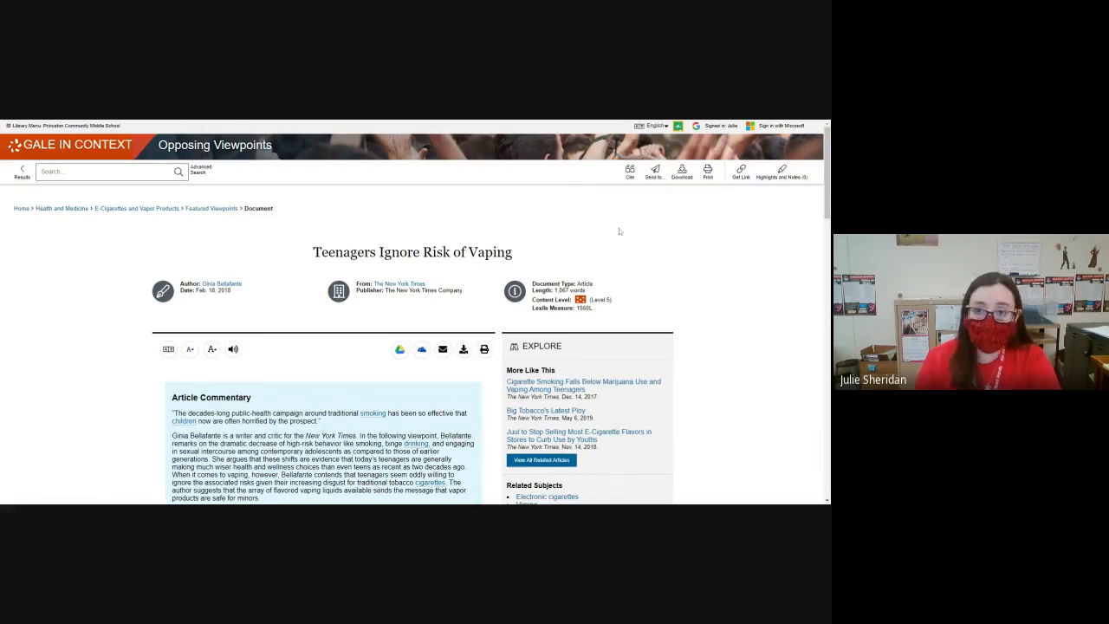
- Highlight the article's first body paragraph in yellow and save the note "This would be perfect for paragraph 2" on it
scroll(645, 249, down, 3)
scroll(290, 336, down, 6)
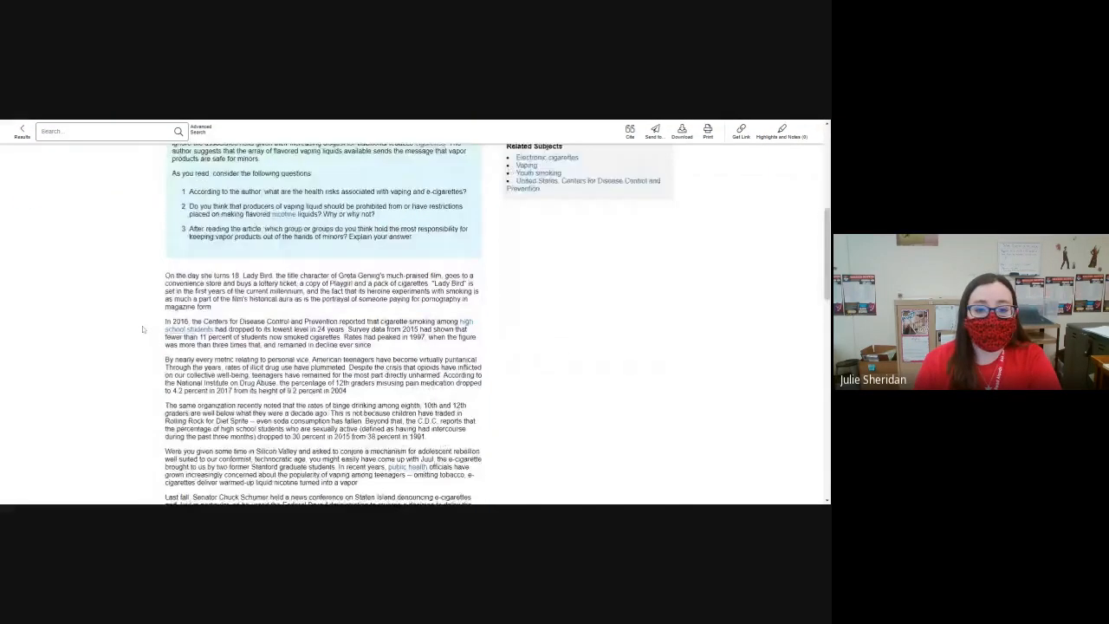
scroll(143, 329, up, 4)
scroll(143, 329, up, 1)
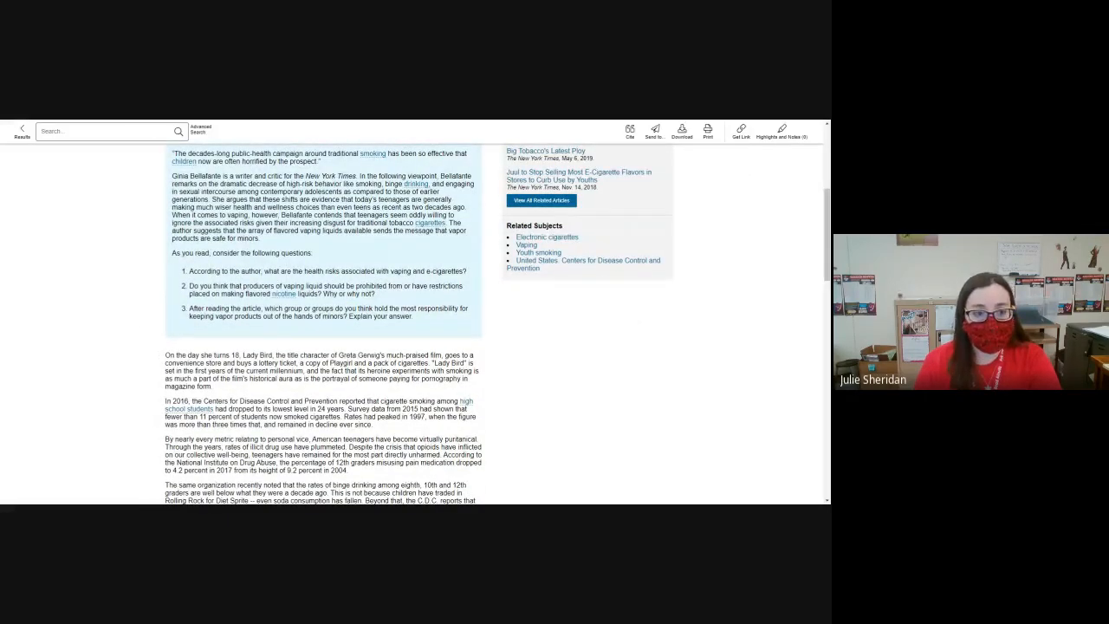
drag(166, 356, 224, 389)
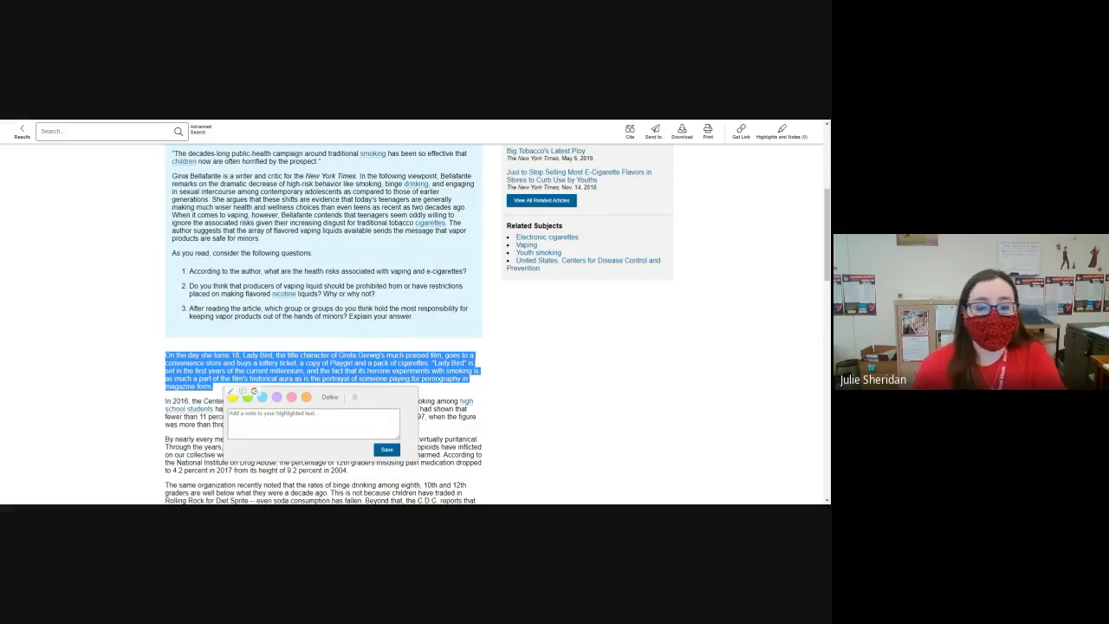
click(233, 399)
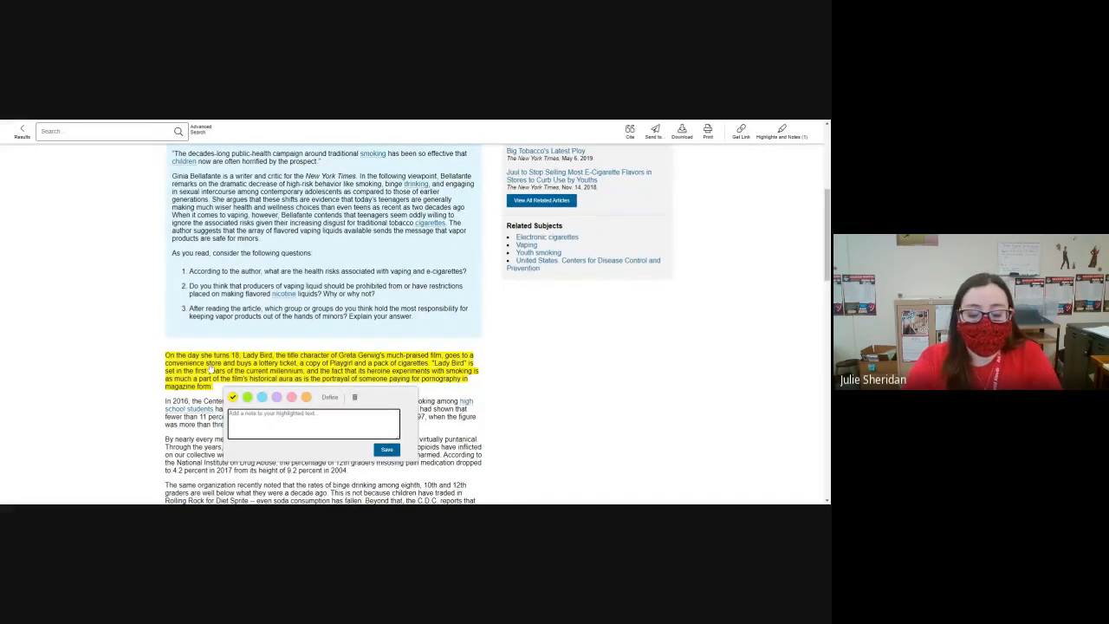
text(This would be perfect for paragraph 2)
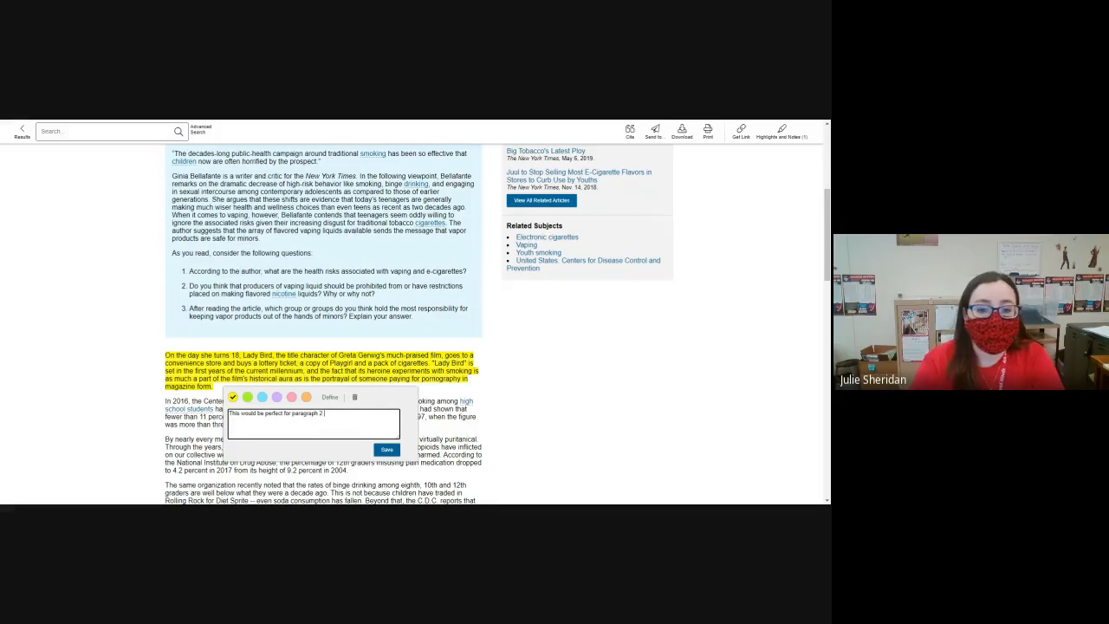
click(386, 450)
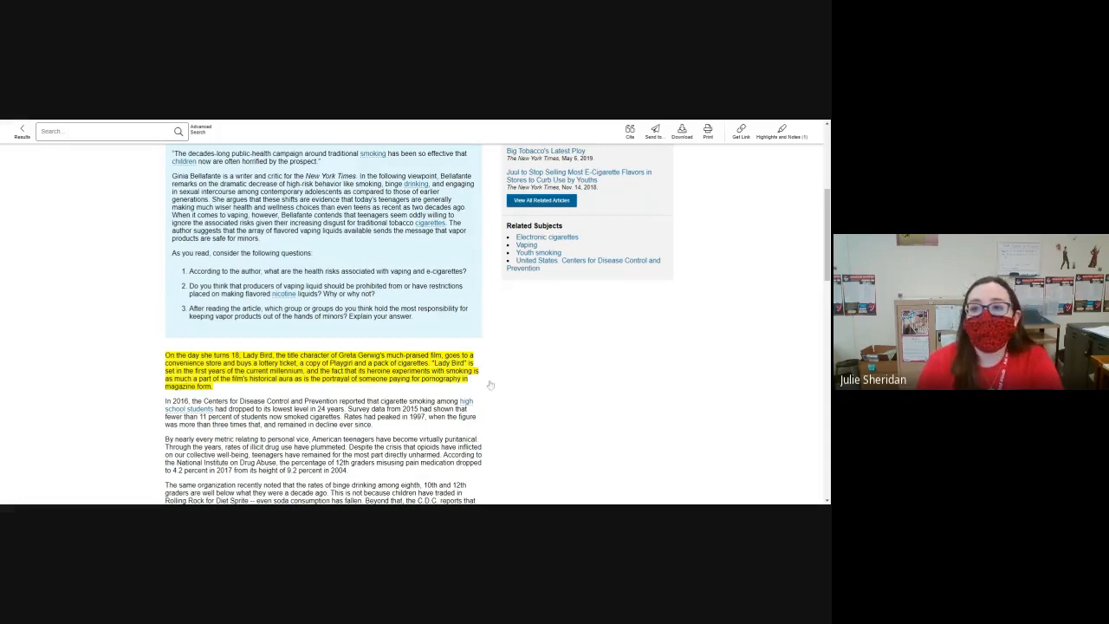
- Review the article's Send To destinations and select its full MLA 8th Edition citation text in the citation tools
click(662, 130)
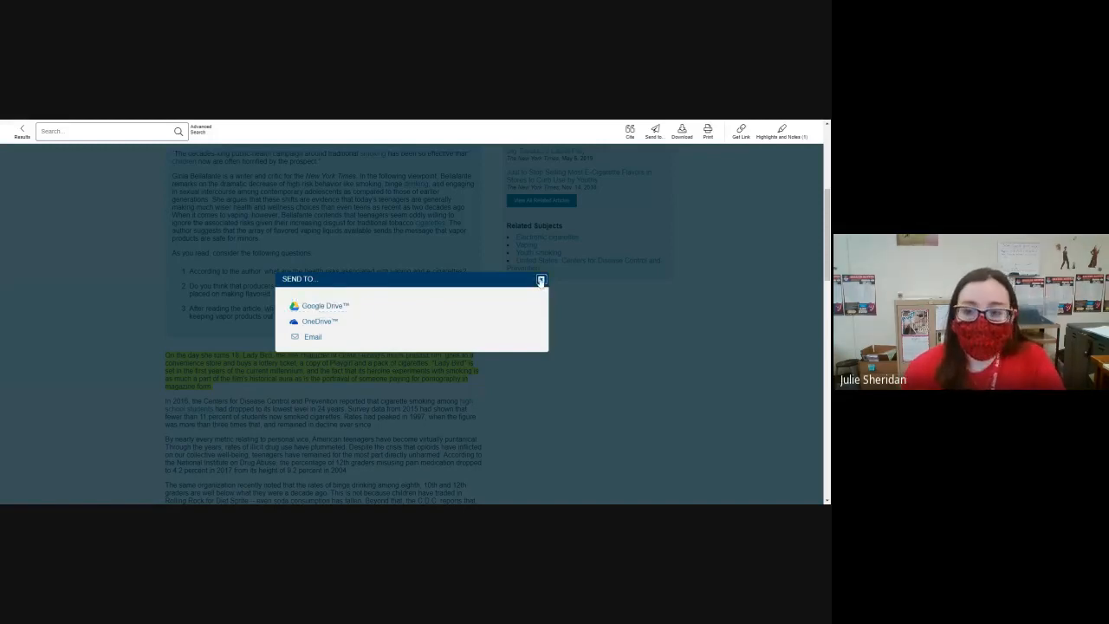
click(541, 281)
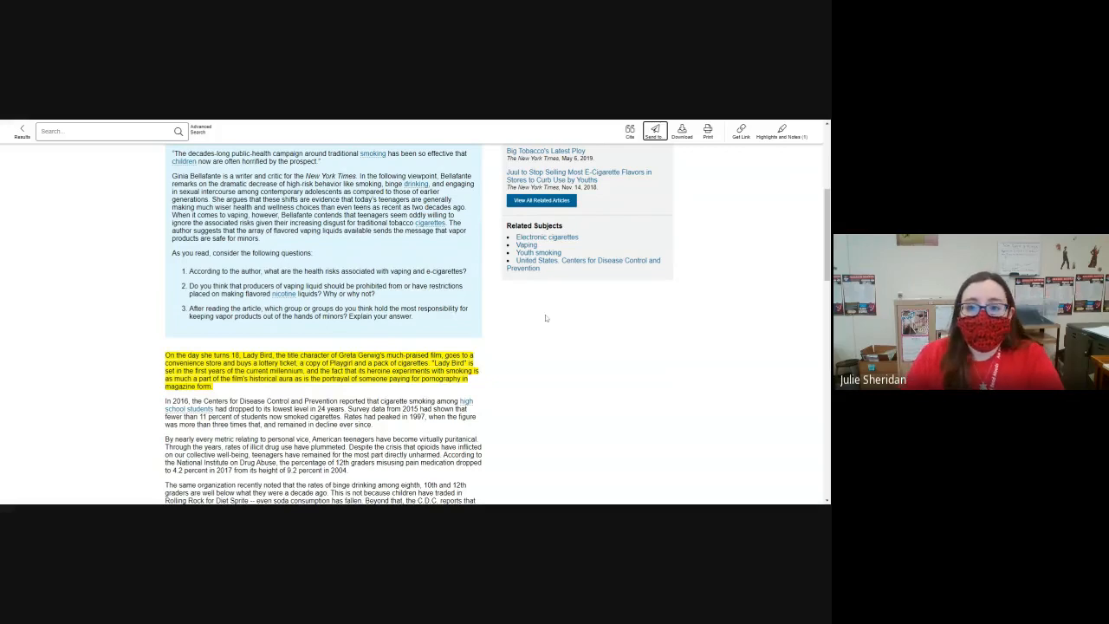
click(631, 132)
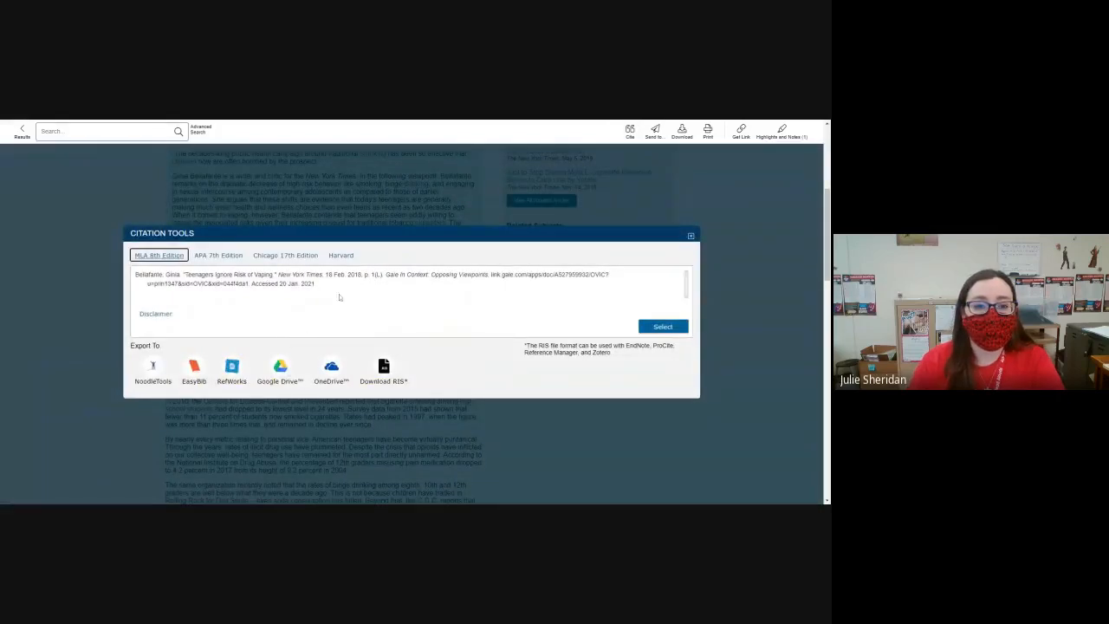
drag(318, 287, 133, 282)
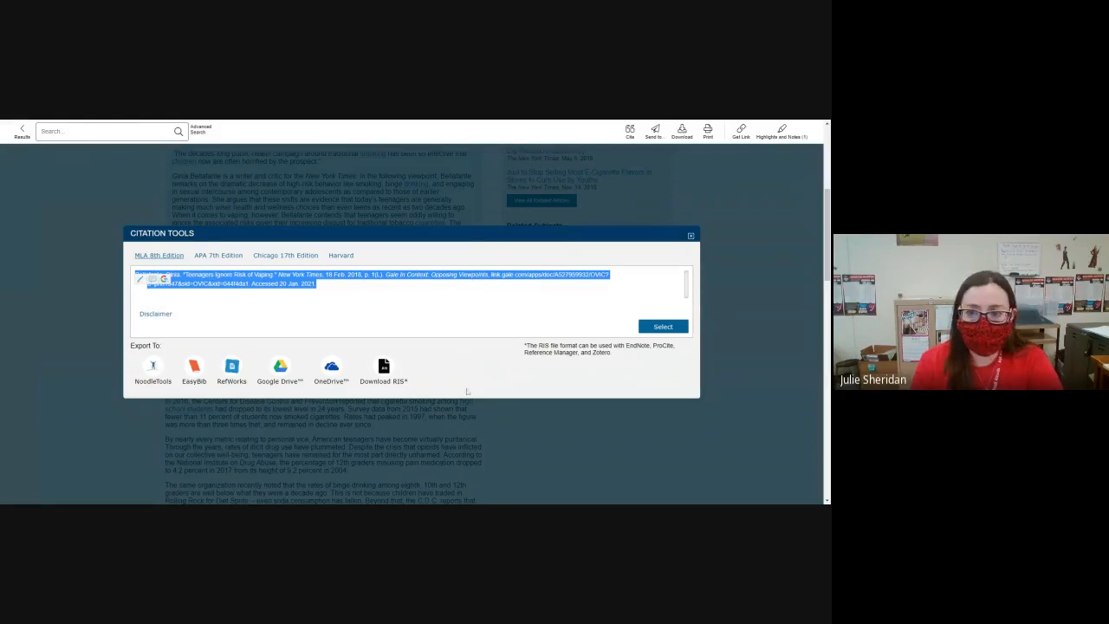
click(692, 236)
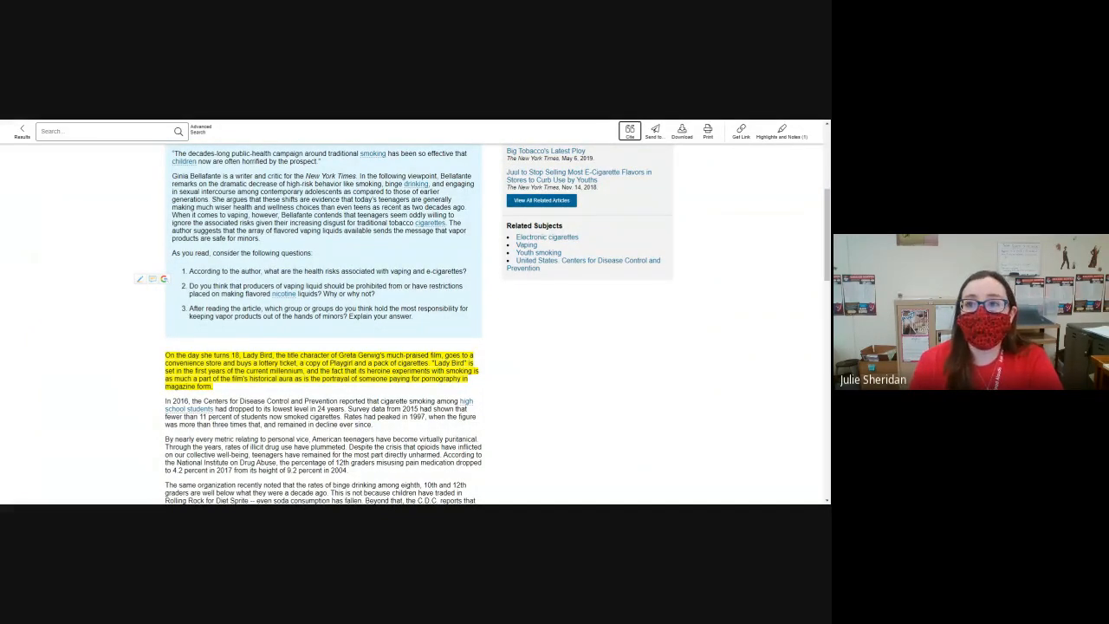
- Return from the article to the Featured Viewpoints results for E-Cigarettes and Vapor Products and look through the listed articles
scroll(526, 358, up, 5)
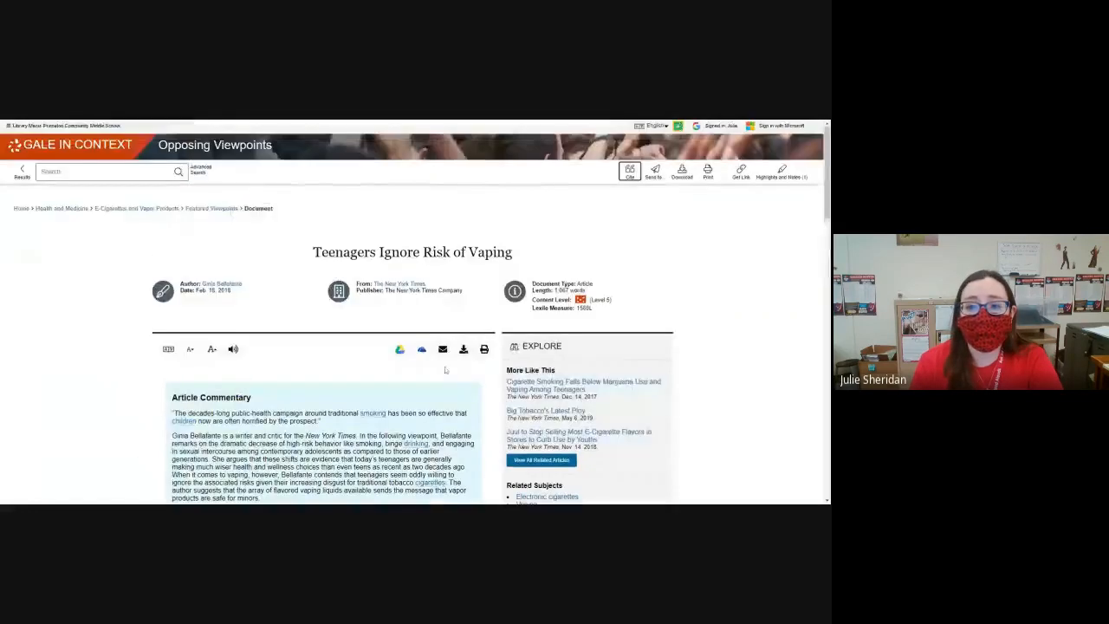
scroll(271, 413, down, 3)
scroll(271, 413, up, 3)
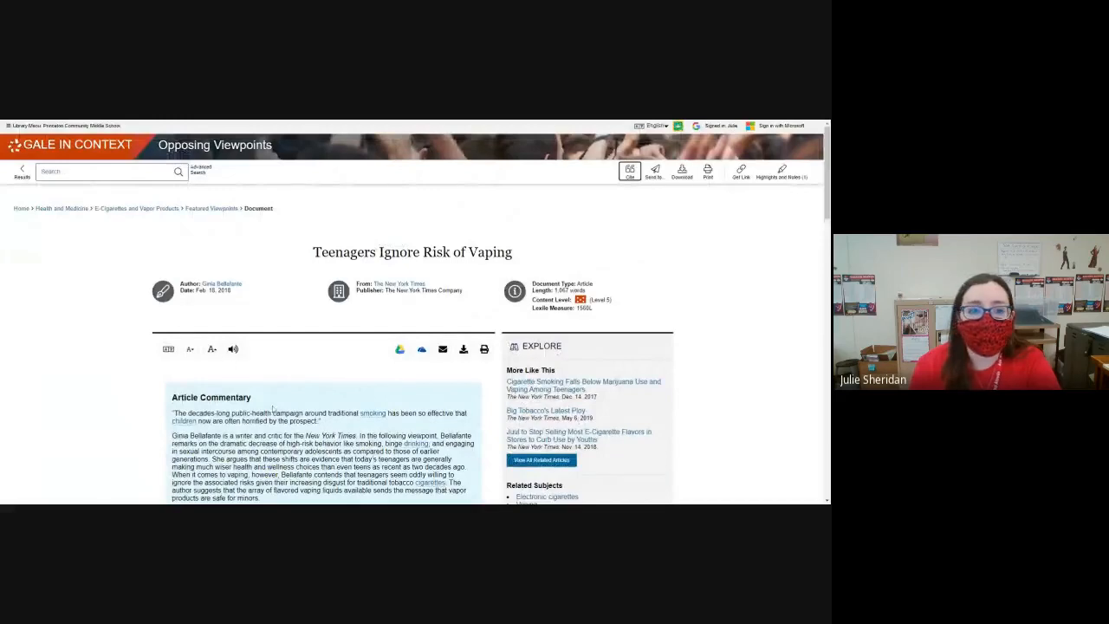
click(202, 211)
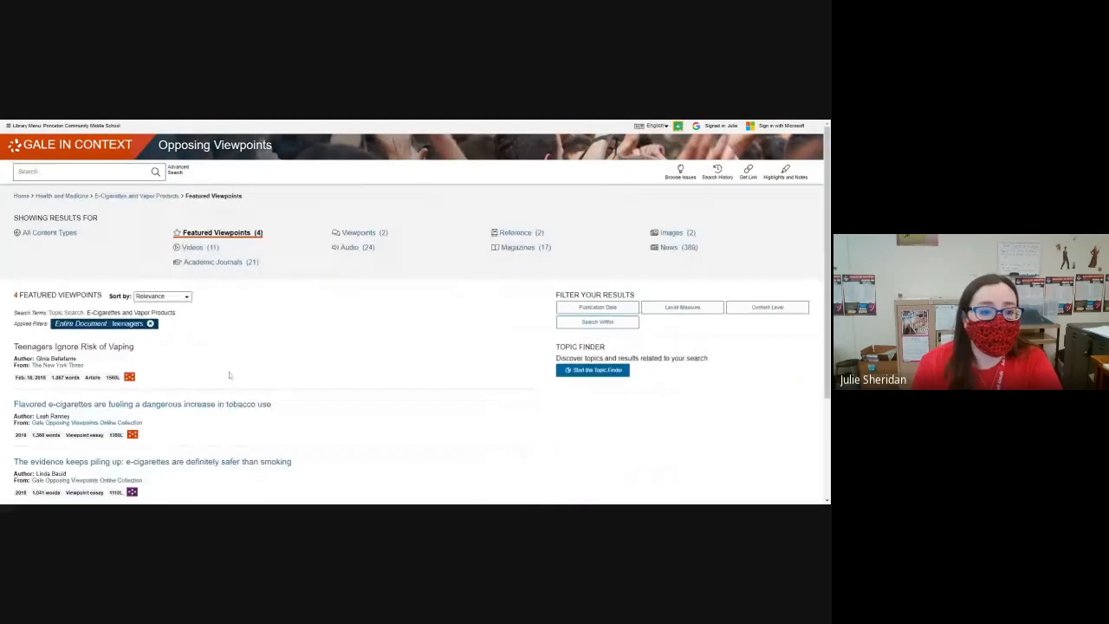
scroll(130, 380, down, 3)
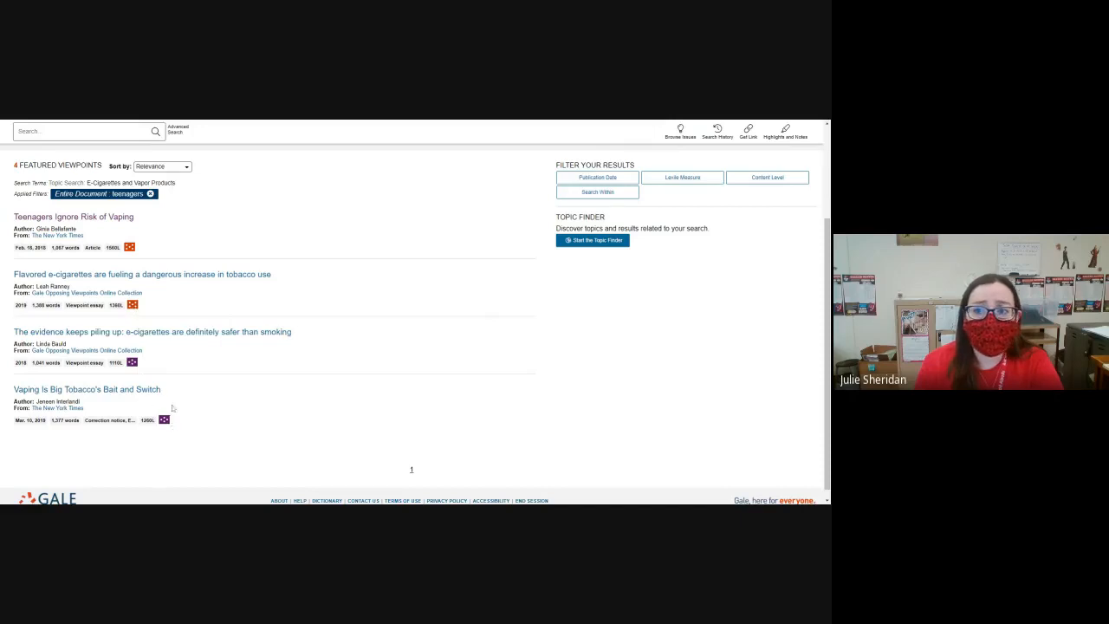
scroll(173, 407, up, 2)
scroll(175, 406, up, 1)
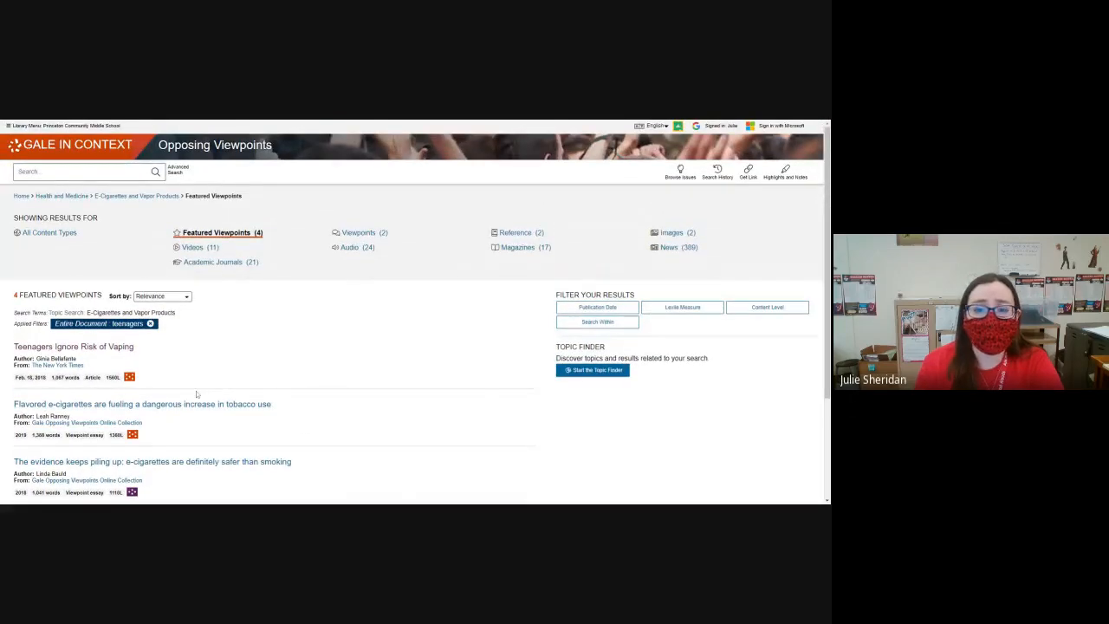
- List the Reference results of the E-Cigarettes and Vapor Products topic page and open the first "E-Cigarettes and Vapor Products" topic overview
click(517, 235)
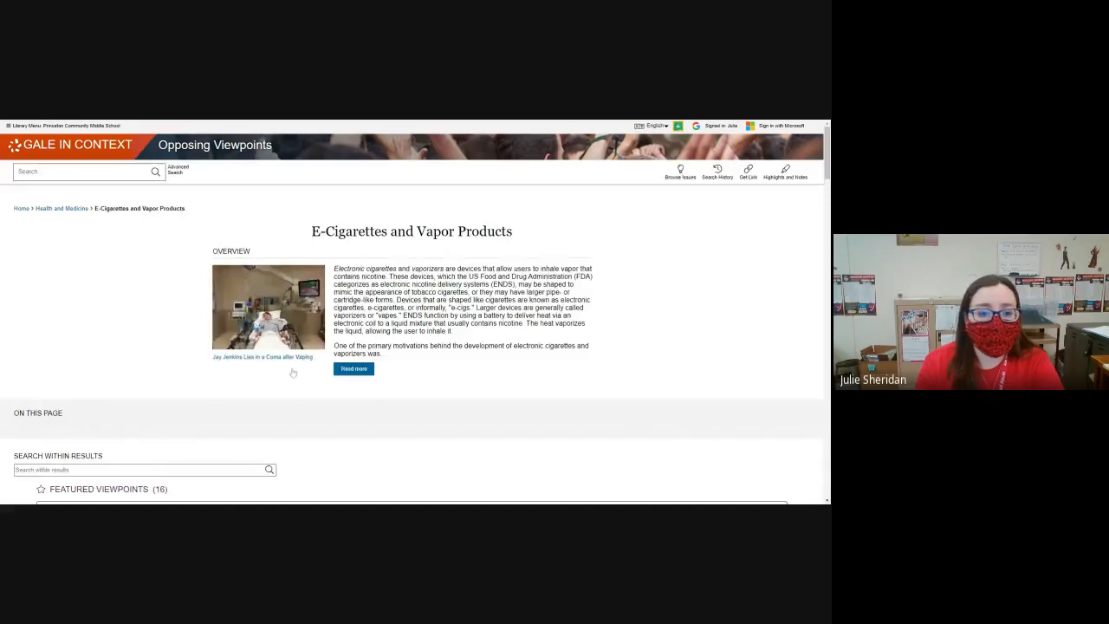
scroll(193, 401, down, 5)
click(359, 220)
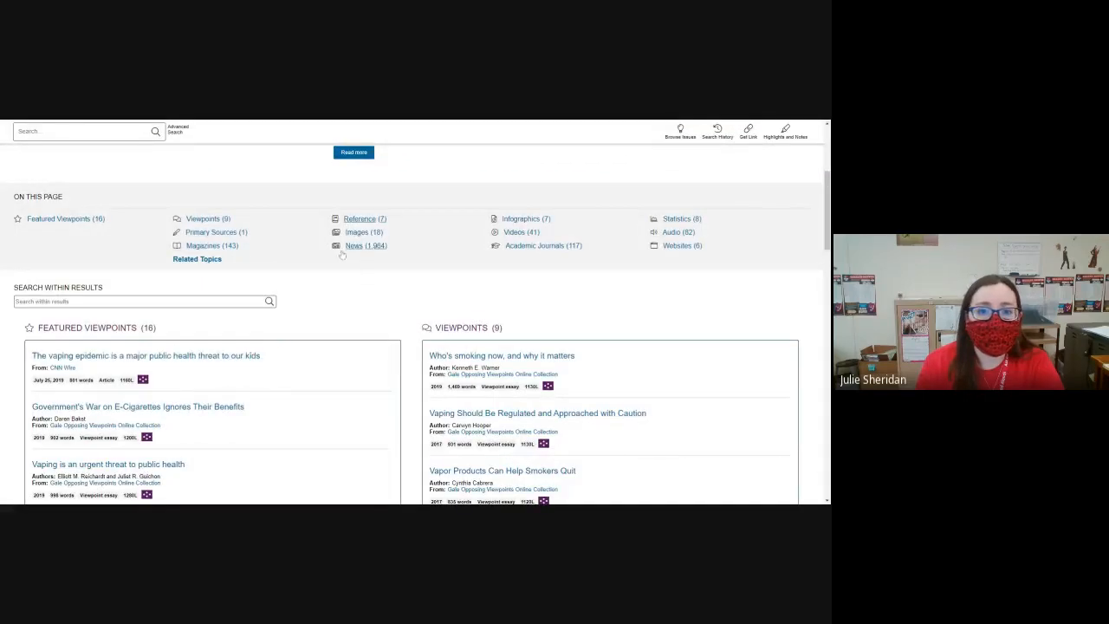
click(121, 345)
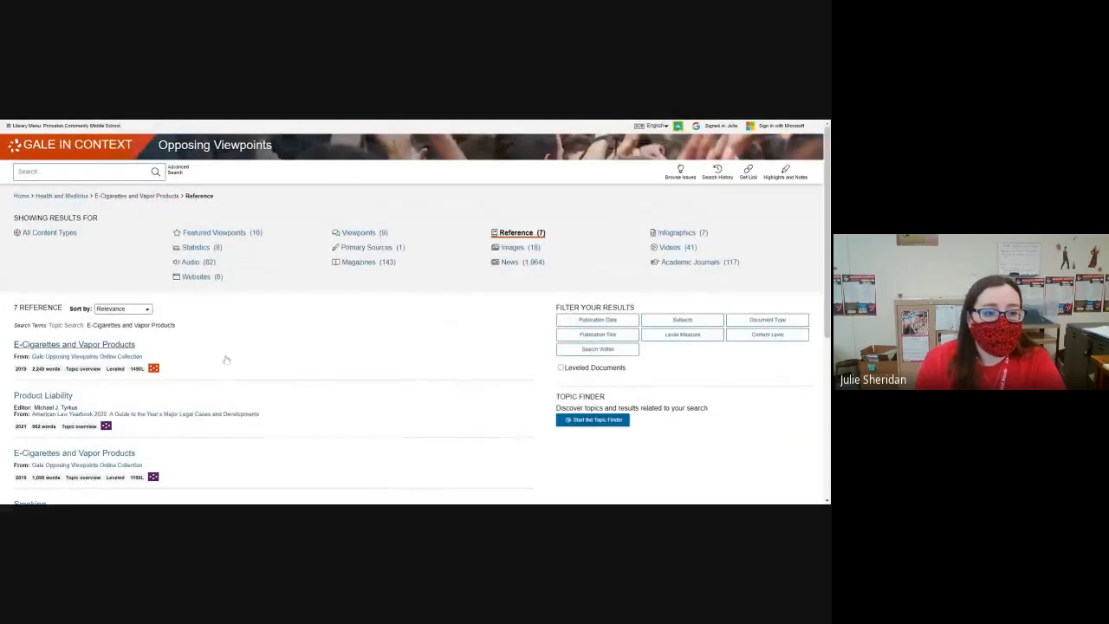